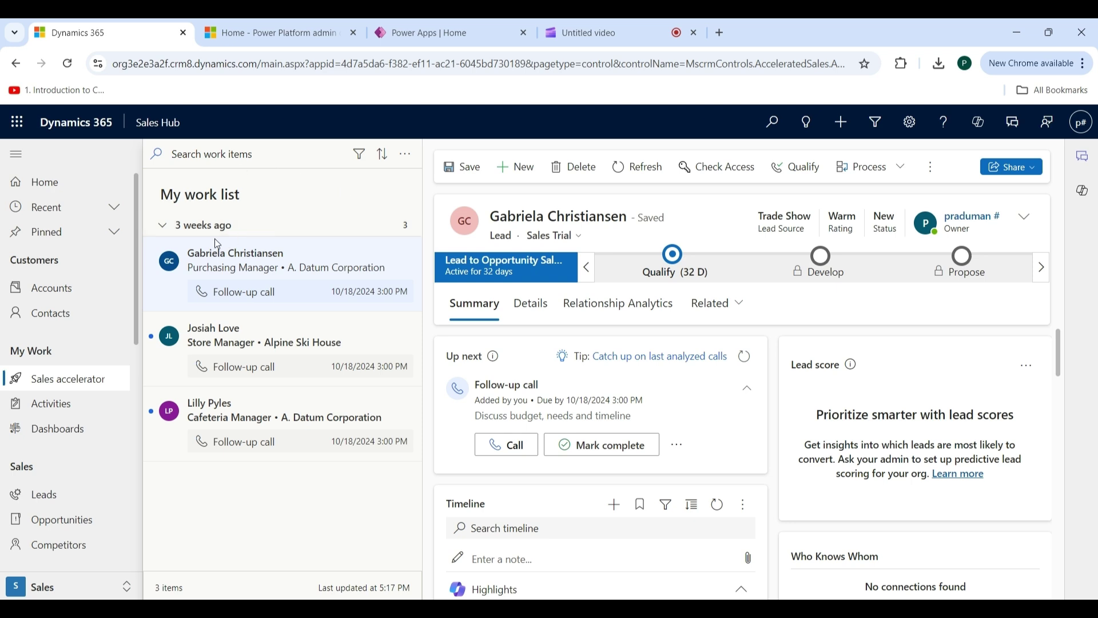
Show All Accounts in the Accounts list and open the A. Datum Corporation record.
{"action": "left_click", "coordinate": [77, 286]}
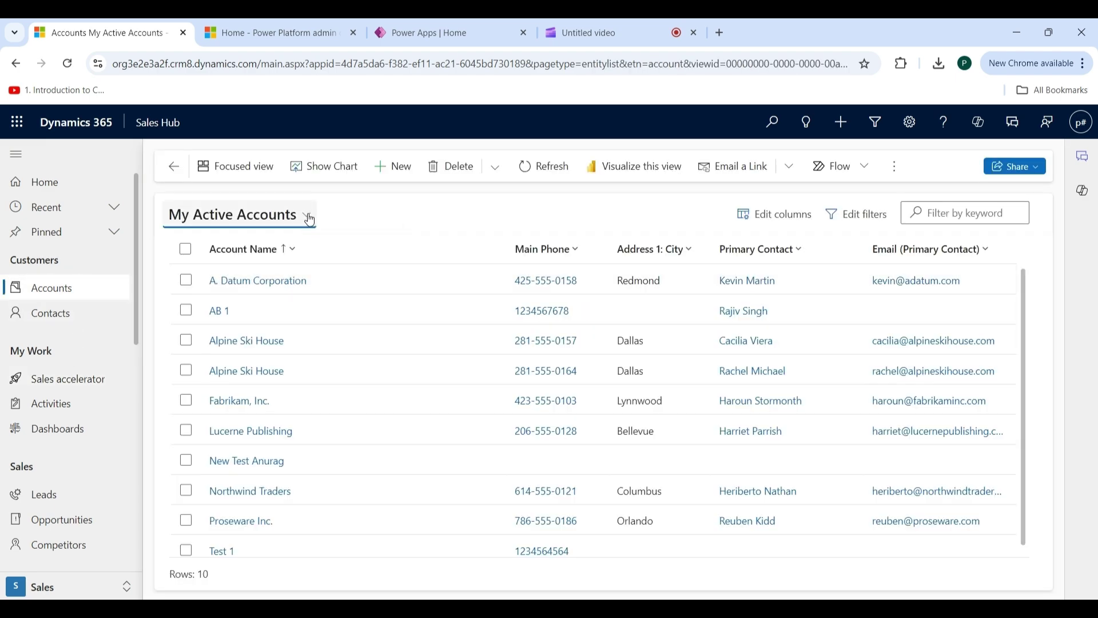
{"action": "left_click", "coordinate": [310, 219]}
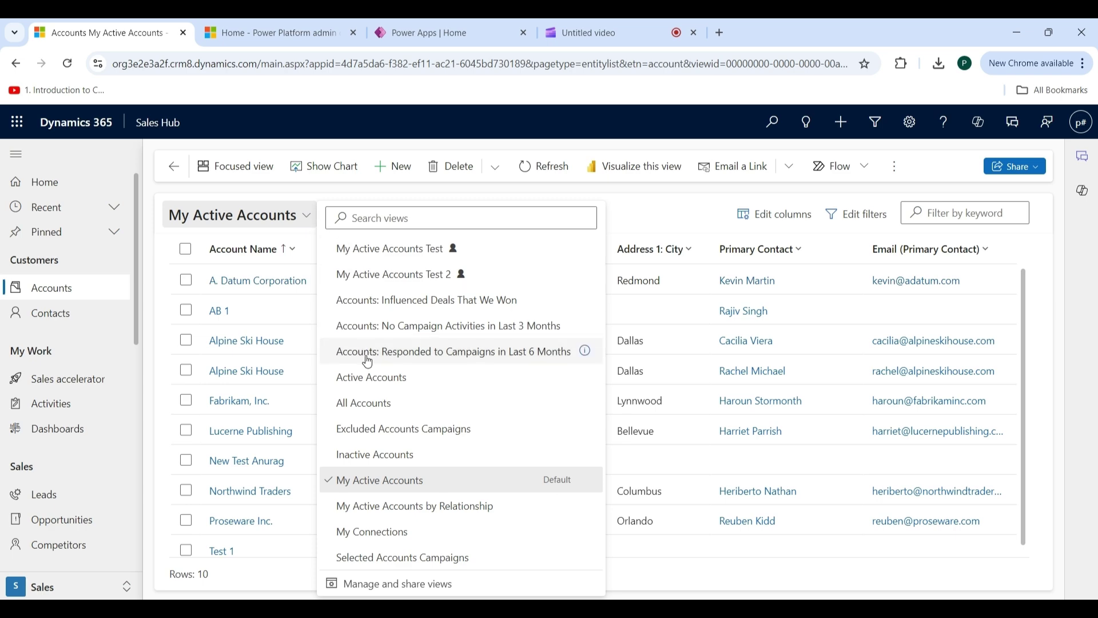
{"action": "left_click", "coordinate": [364, 405]}
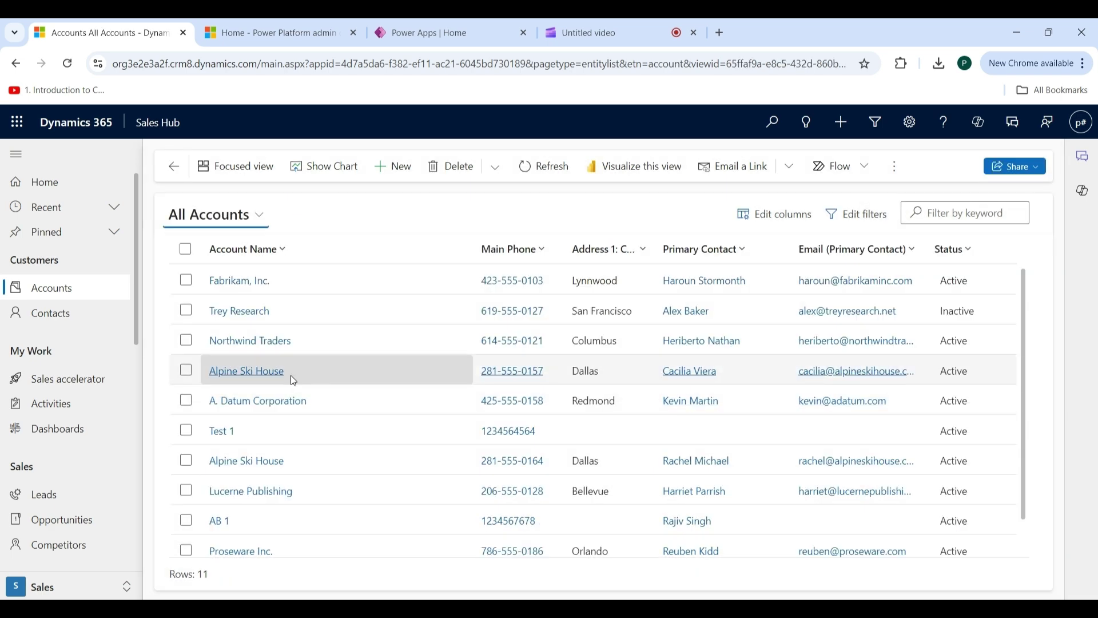
{"action": "left_click", "coordinate": [258, 401]}
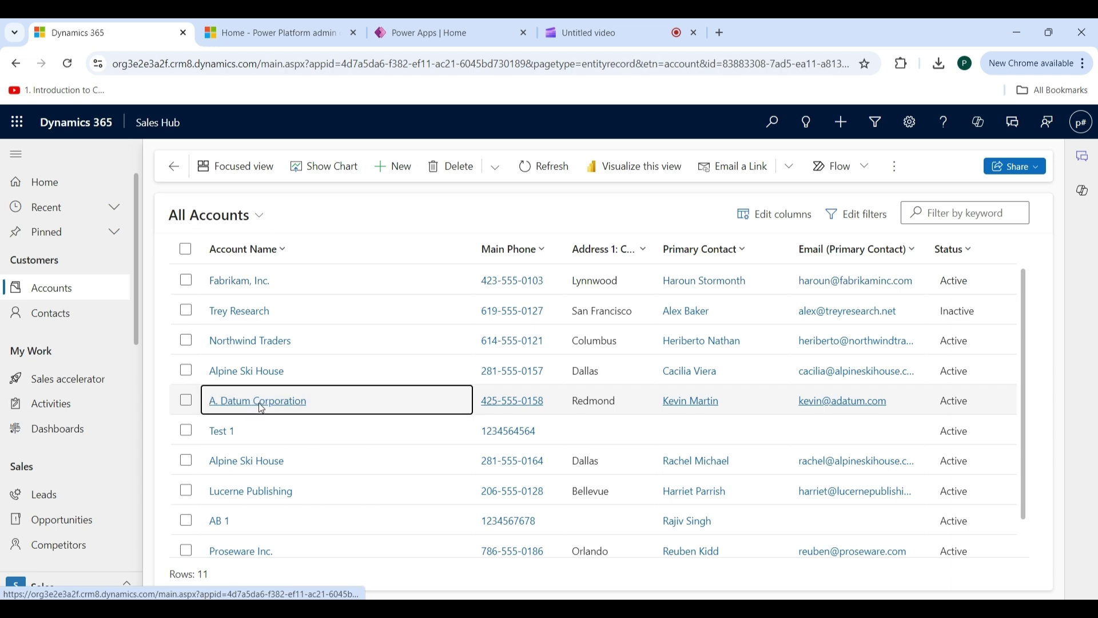
{"action": "scroll", "coordinate": [451, 446], "scroll_direction": "down", "scroll_amount": 2}
{"action": "scroll", "coordinate": [450, 444], "scroll_direction": "down", "scroll_amount": 2}
{"action": "scroll", "coordinate": [451, 444], "scroll_direction": "down", "scroll_amount": 5}
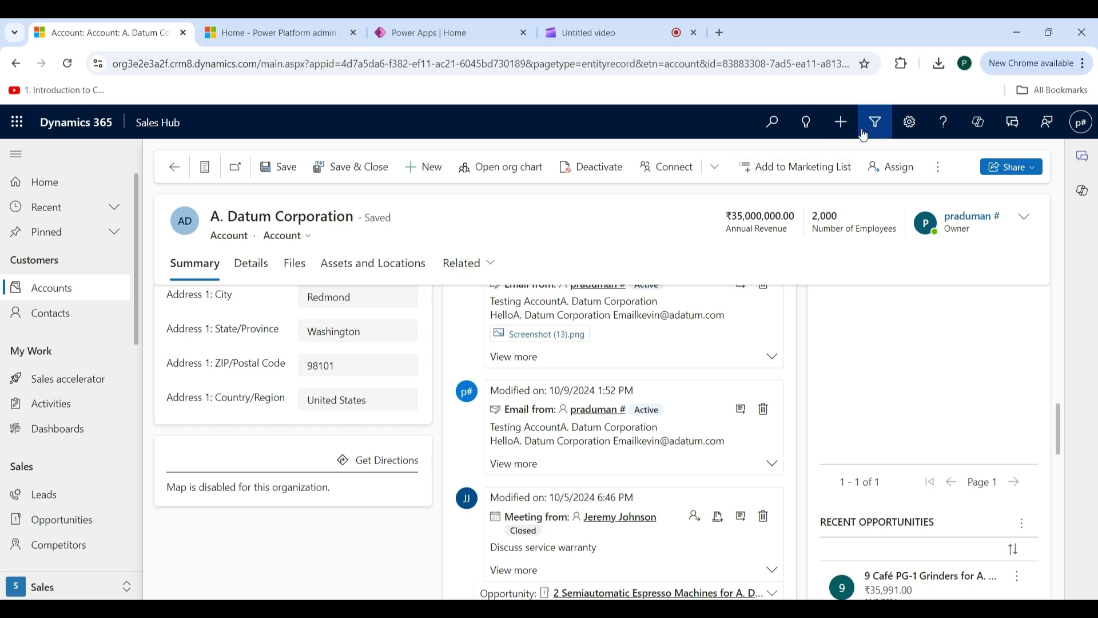
Review Administration > General system settings via Advanced Settings, where Enable Bing Maps shows No, then close them.
{"action": "left_click", "coordinate": [909, 123]}
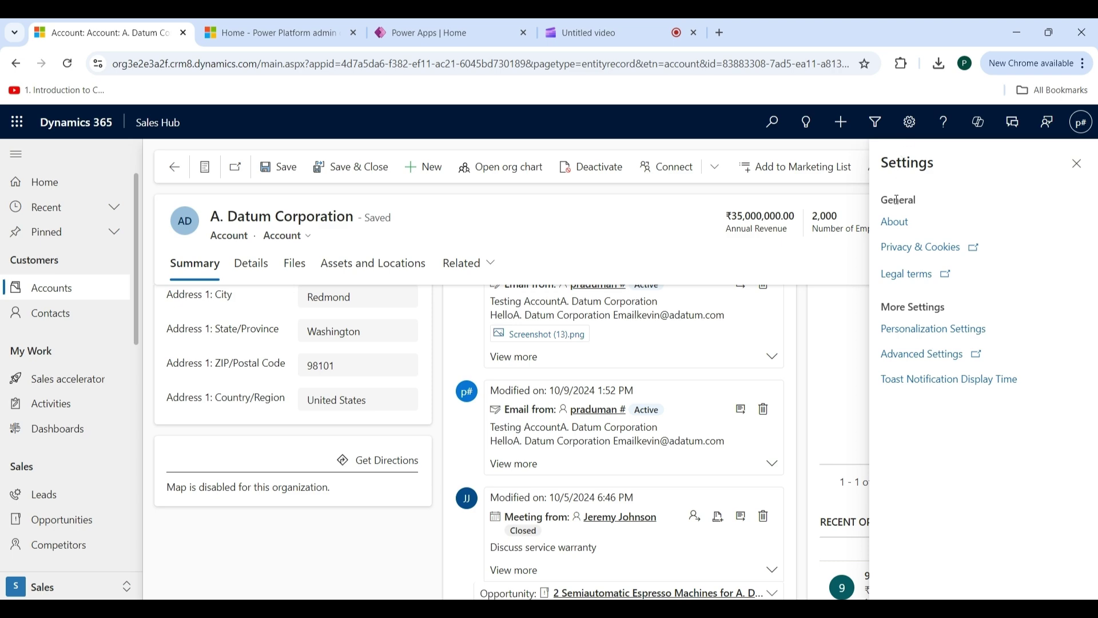
{"action": "left_click", "coordinate": [903, 354]}
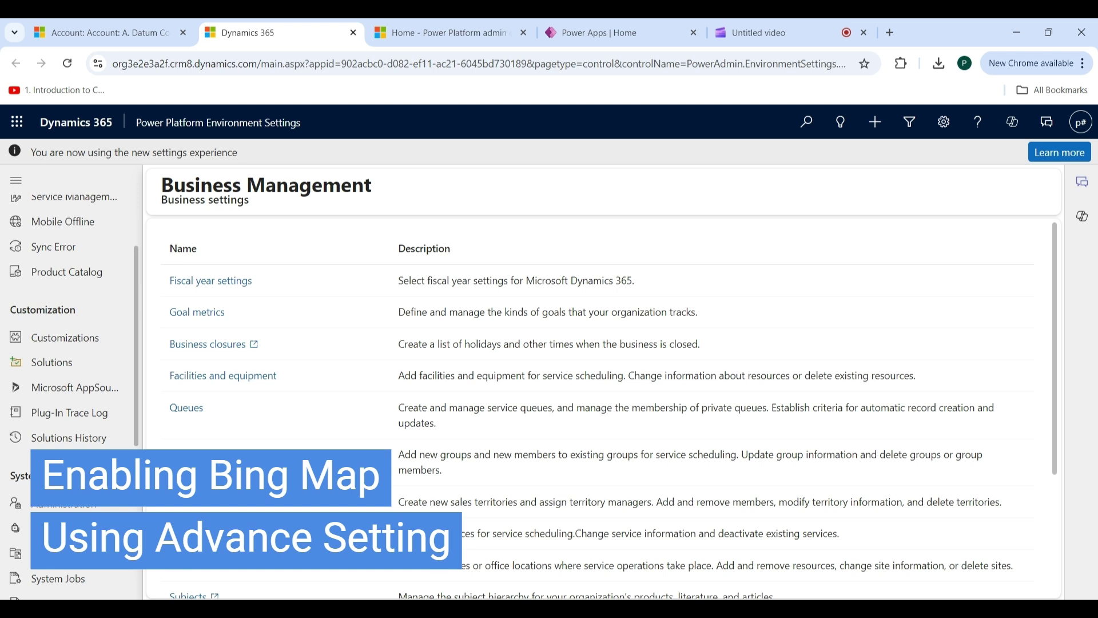
{"action": "left_click", "coordinate": [62, 504]}
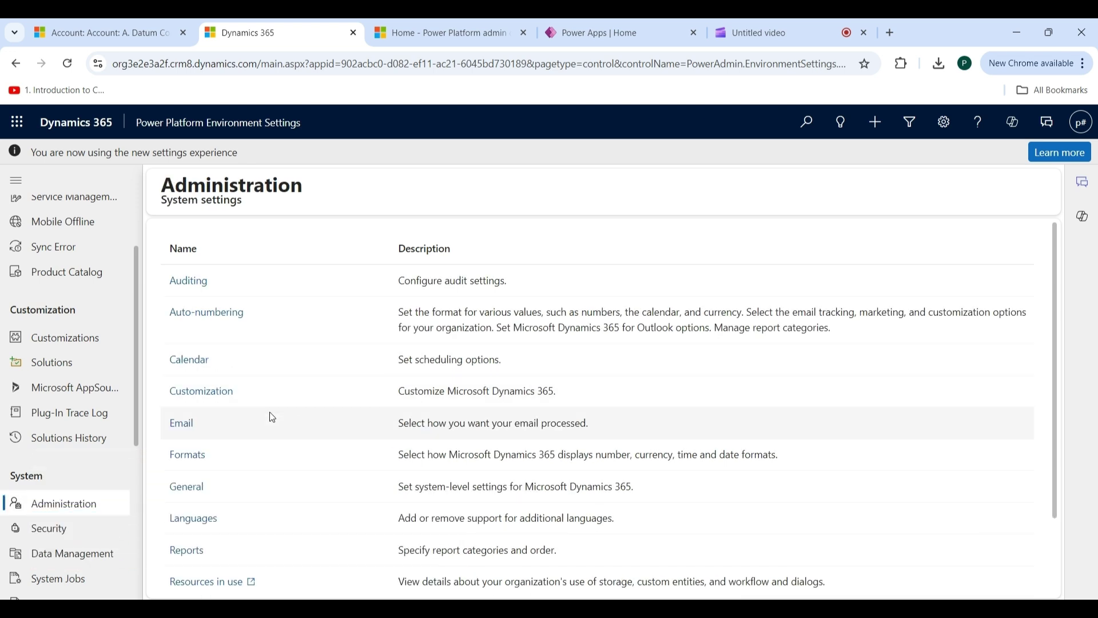
{"action": "left_click", "coordinate": [192, 487]}
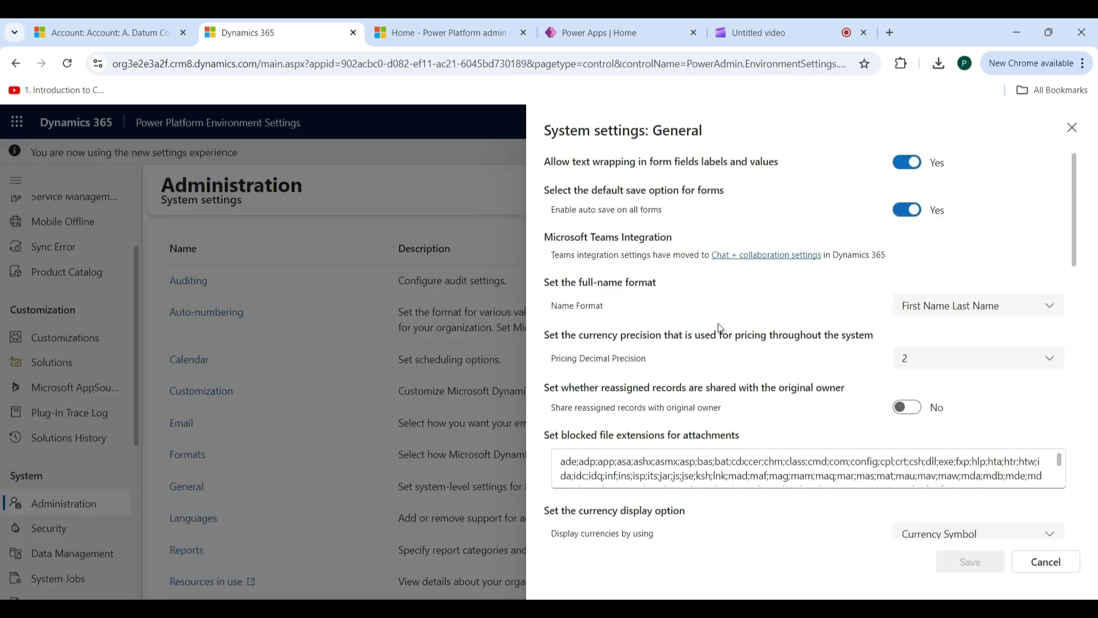
{"action": "scroll", "coordinate": [719, 371], "scroll_direction": "down", "scroll_amount": 3}
{"action": "scroll", "coordinate": [719, 371], "scroll_direction": "down", "scroll_amount": 1}
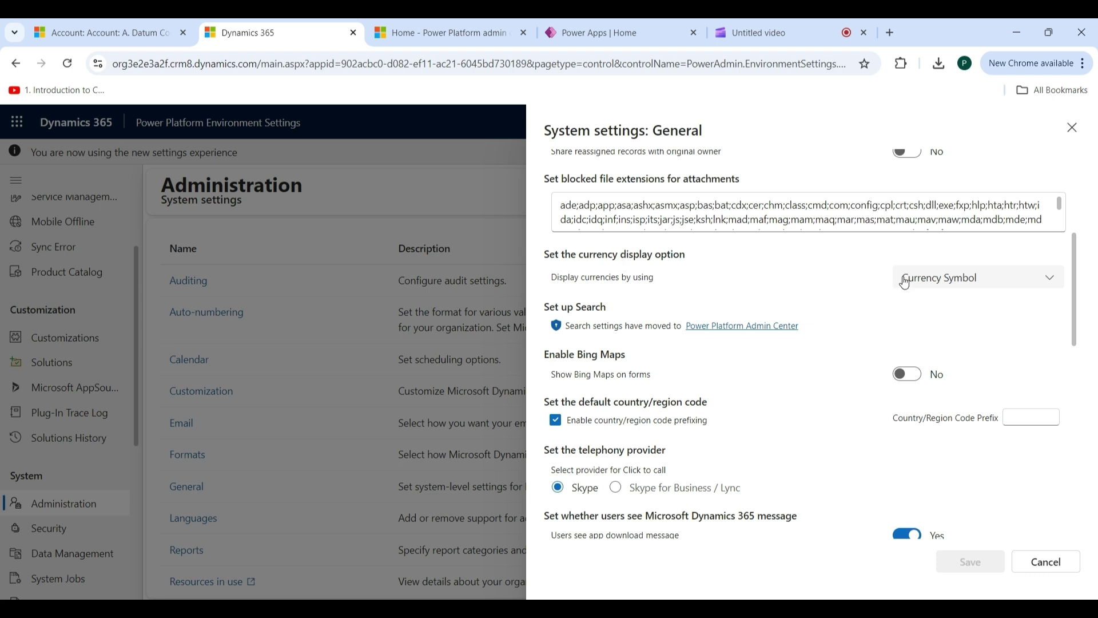
{"action": "left_click", "coordinate": [1071, 127]}
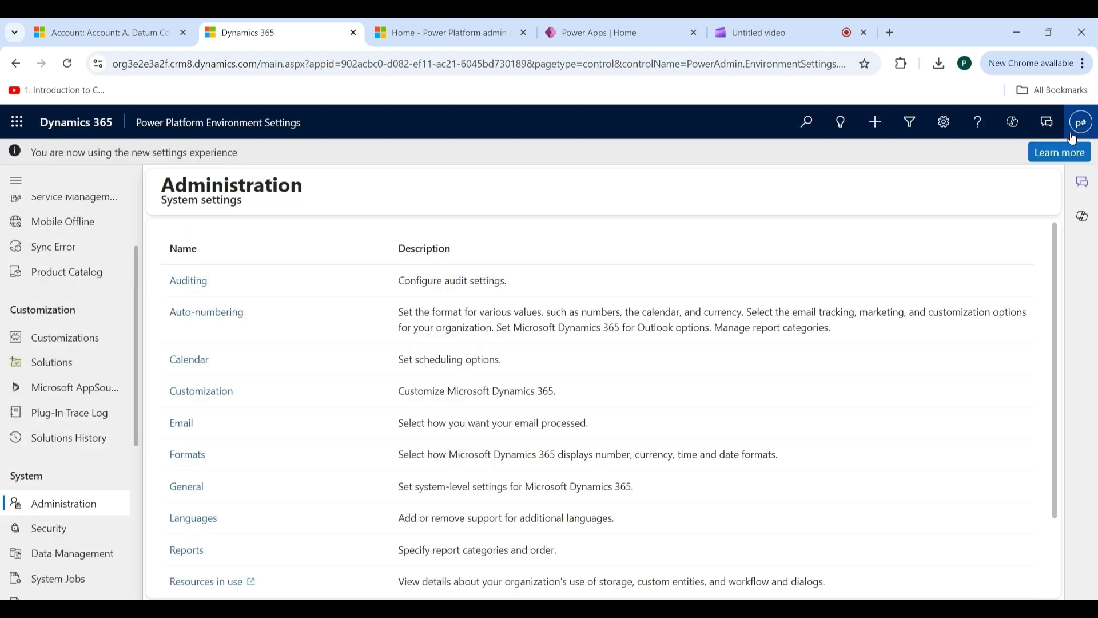
Reach the Sales Trial Praduman environment's Product > Features settings in the Power Platform admin center.
{"action": "left_click", "coordinate": [449, 30]}
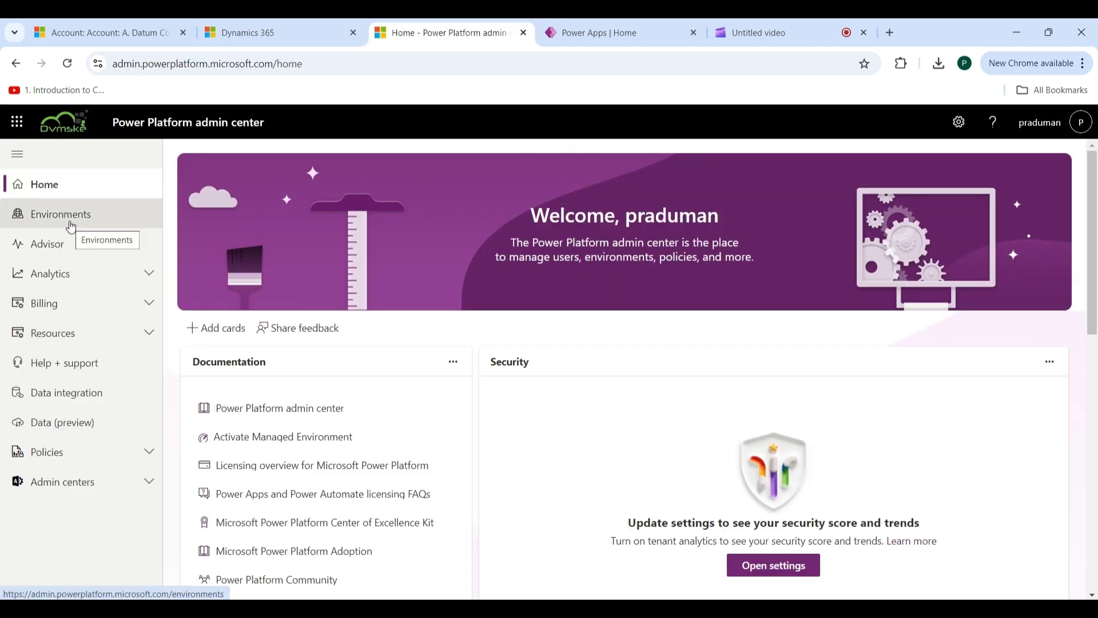
{"action": "left_click", "coordinate": [71, 226]}
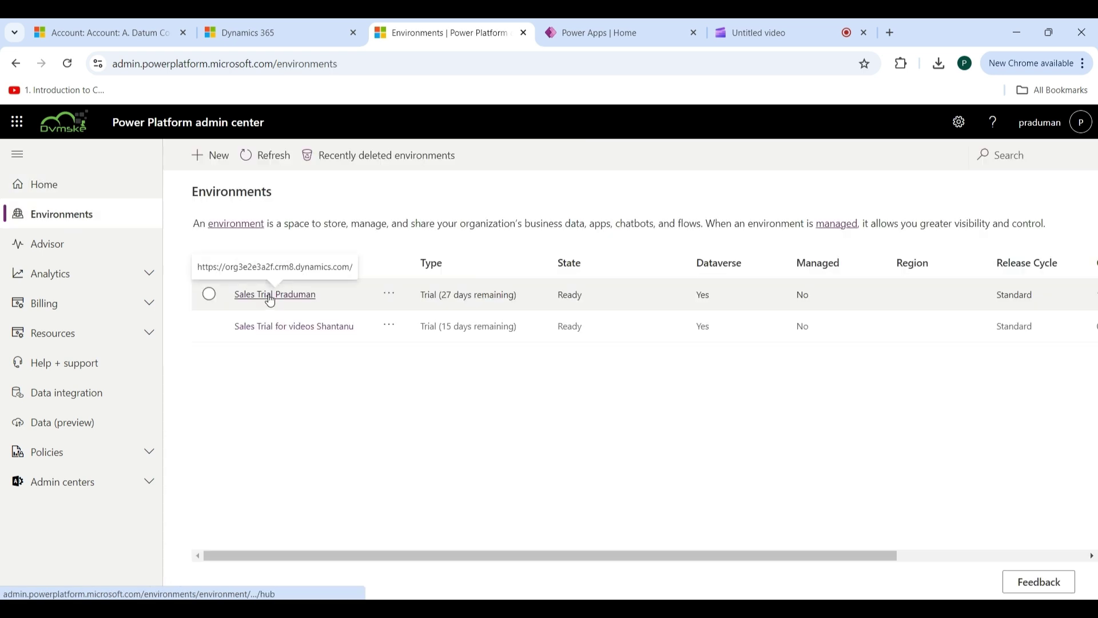
{"action": "left_click", "coordinate": [270, 297]}
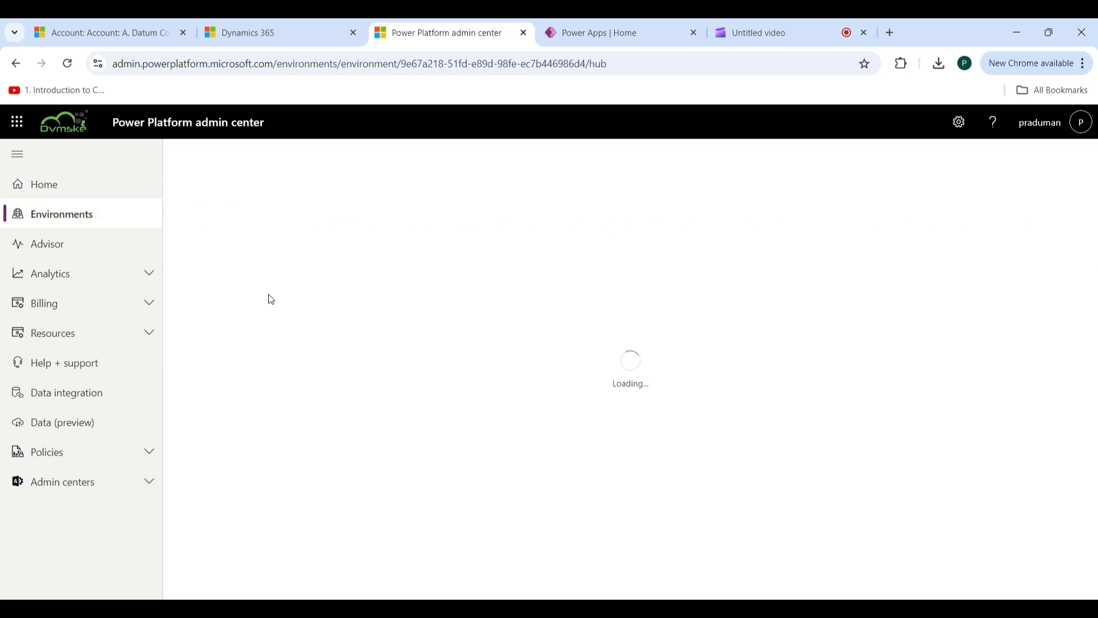
{"action": "left_click", "coordinate": [349, 158]}
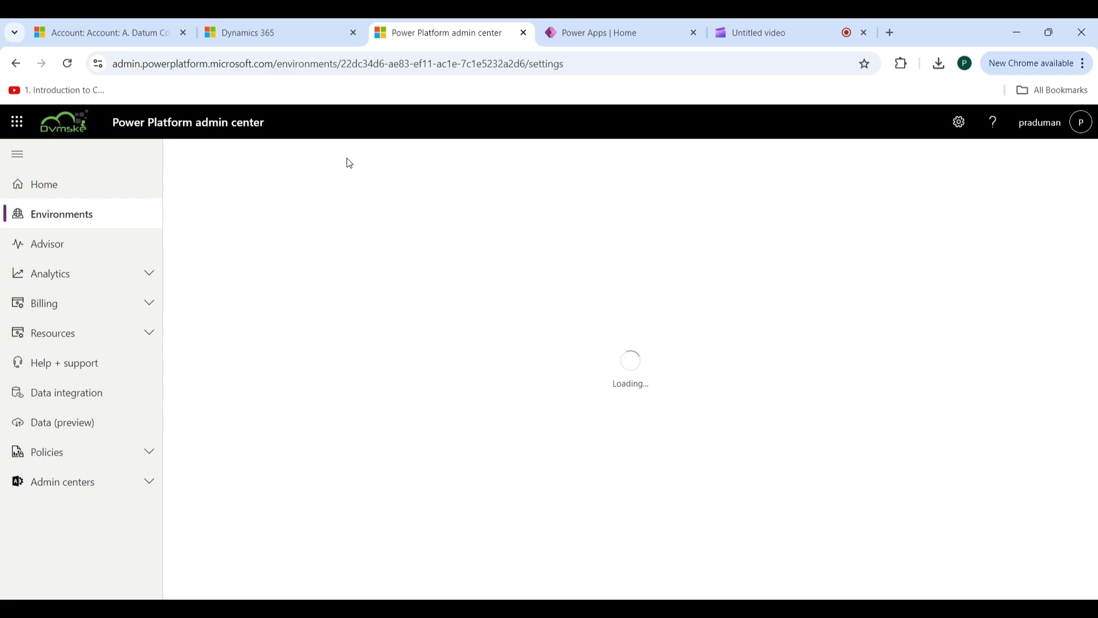
{"action": "left_click", "coordinate": [222, 259]}
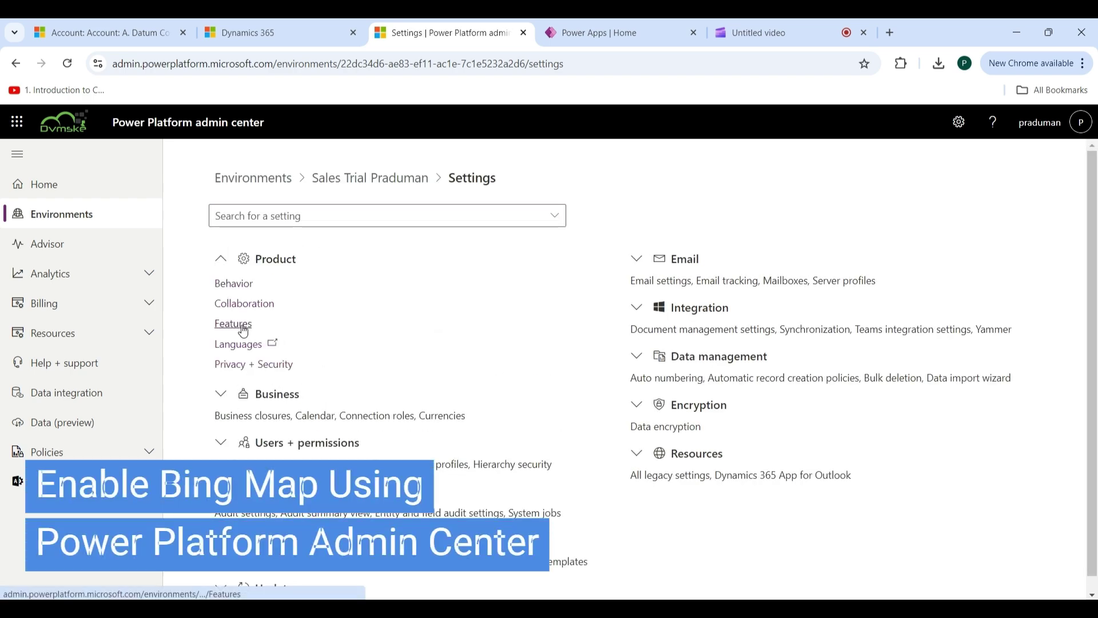
{"action": "left_click", "coordinate": [243, 330]}
{"action": "scroll", "coordinate": [384, 321], "scroll_direction": "down", "scroll_amount": 2}
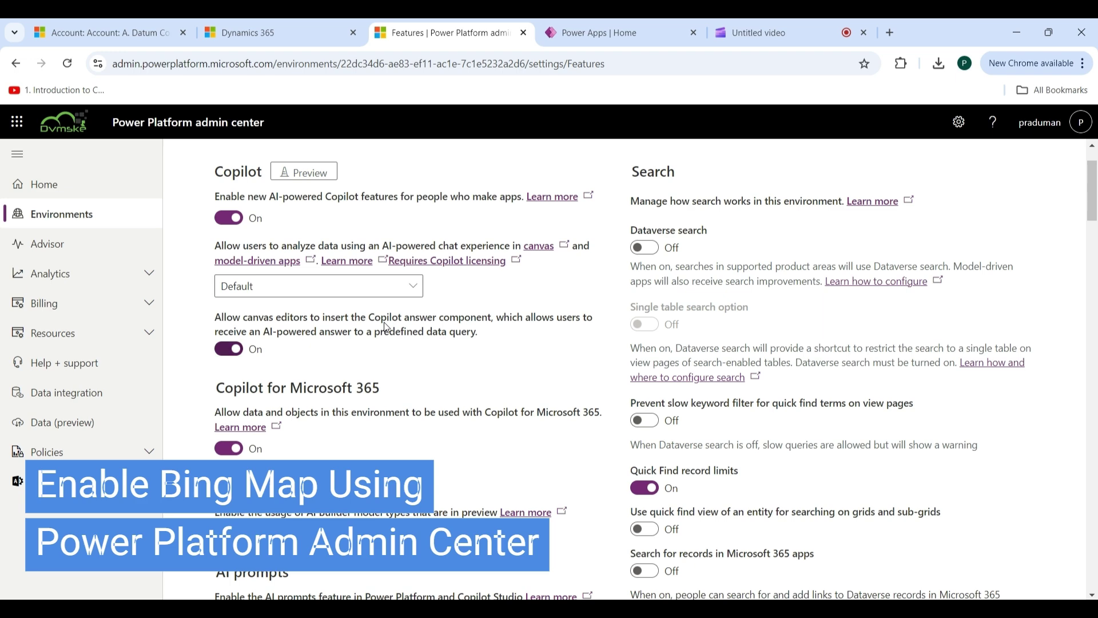
{"action": "scroll", "coordinate": [384, 326], "scroll_direction": "down", "scroll_amount": 1}
{"action": "scroll", "coordinate": [383, 326], "scroll_direction": "down", "scroll_amount": 1}
{"action": "scroll", "coordinate": [383, 326], "scroll_direction": "down", "scroll_amount": 1}
{"action": "scroll", "coordinate": [301, 375], "scroll_direction": "down", "scroll_amount": 3}
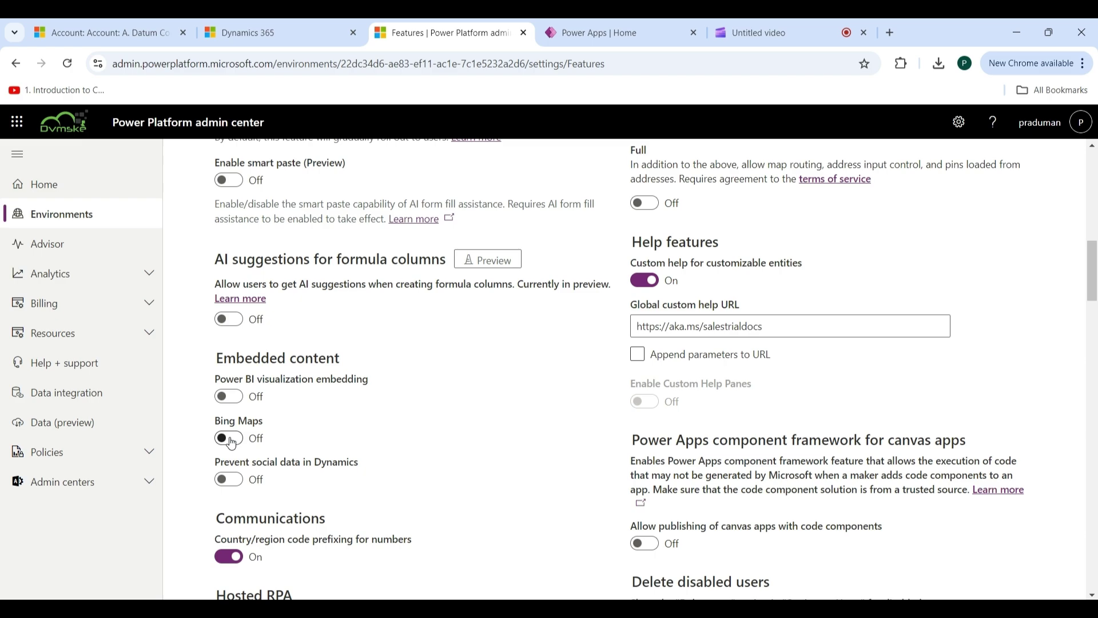
Turn Bing Maps On, save the feature settings, and return to the A. Datum Corporation record.
{"action": "left_click", "coordinate": [230, 442]}
{"action": "scroll", "coordinate": [436, 458], "scroll_direction": "down", "scroll_amount": 2}
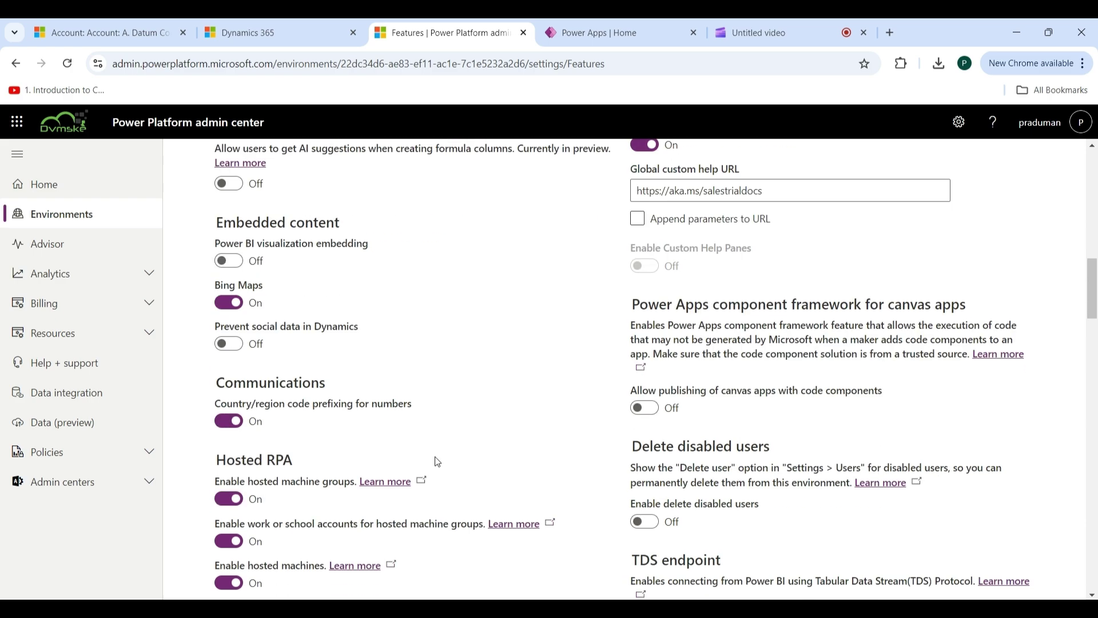
{"action": "scroll", "coordinate": [436, 458], "scroll_direction": "down", "scroll_amount": 2}
{"action": "scroll", "coordinate": [435, 460], "scroll_direction": "down", "scroll_amount": 2}
{"action": "scroll", "coordinate": [436, 460], "scroll_direction": "down", "scroll_amount": 4}
{"action": "scroll", "coordinate": [436, 458], "scroll_direction": "down", "scroll_amount": 5}
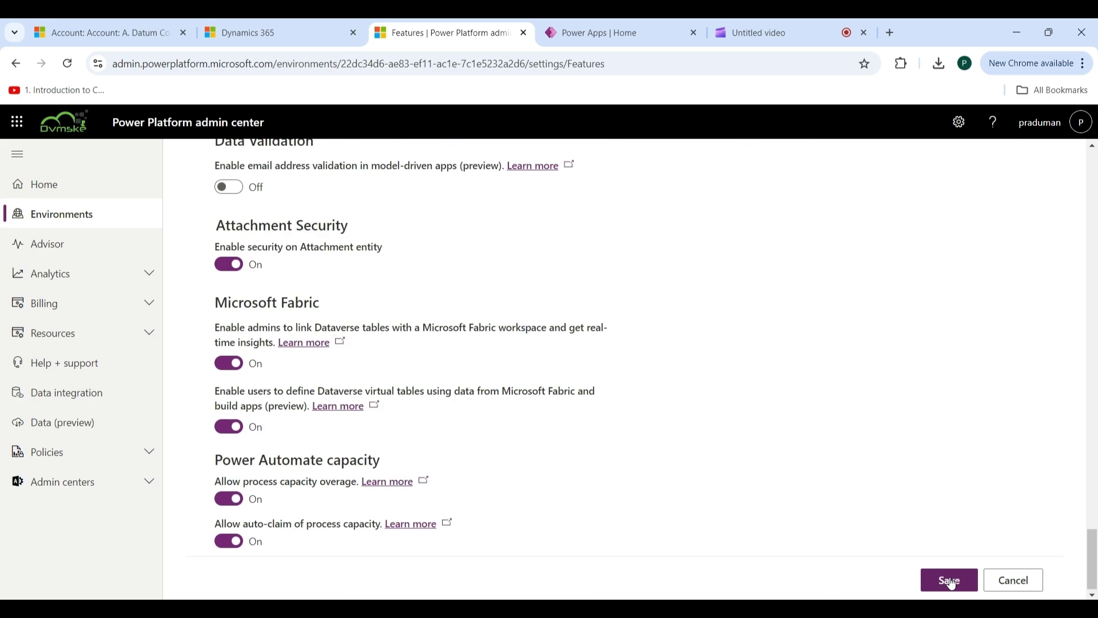
{"action": "left_click", "coordinate": [950, 583]}
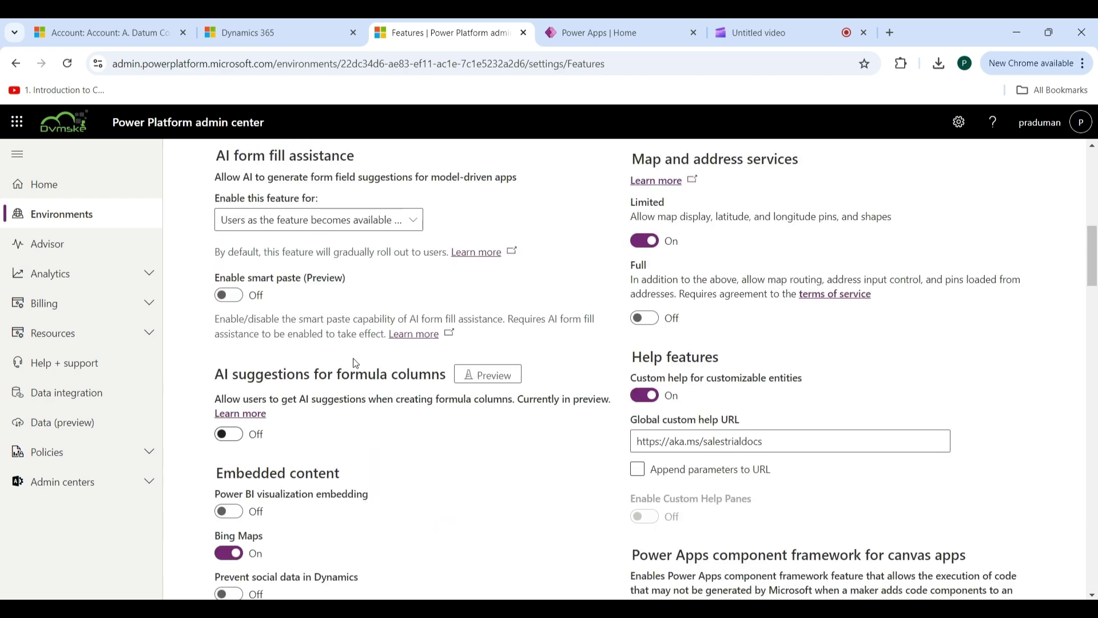
{"action": "left_click", "coordinate": [99, 37]}
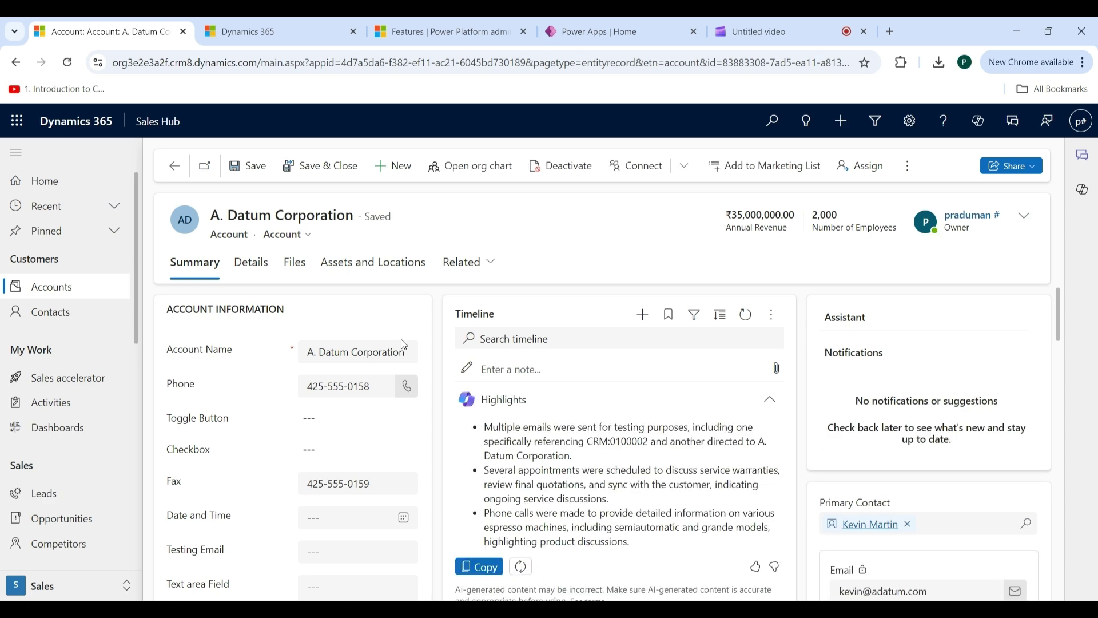
{"action": "scroll", "coordinate": [400, 340], "scroll_direction": "down", "scroll_amount": 2}
{"action": "scroll", "coordinate": [401, 339], "scroll_direction": "down", "scroll_amount": 3}
{"action": "scroll", "coordinate": [313, 449], "scroll_direction": "down", "scroll_amount": 5}
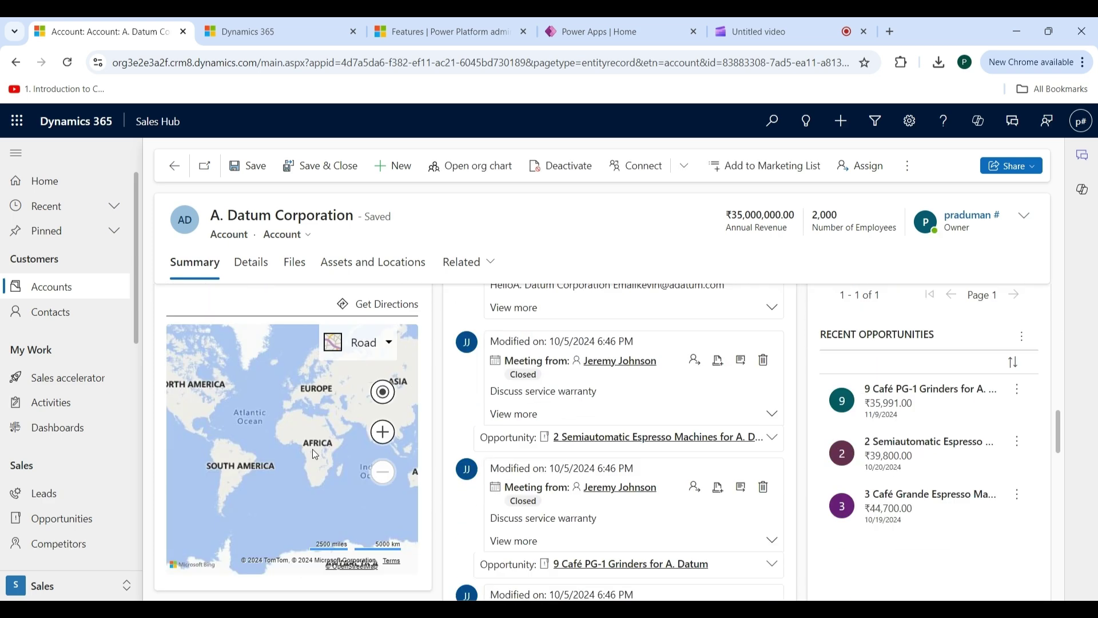
{"action": "scroll", "coordinate": [413, 436], "scroll_direction": "up", "scroll_amount": 2}
{"action": "scroll", "coordinate": [413, 436], "scroll_direction": "up", "scroll_amount": 2}
{"action": "scroll", "coordinate": [413, 435], "scroll_direction": "up", "scroll_amount": 1}
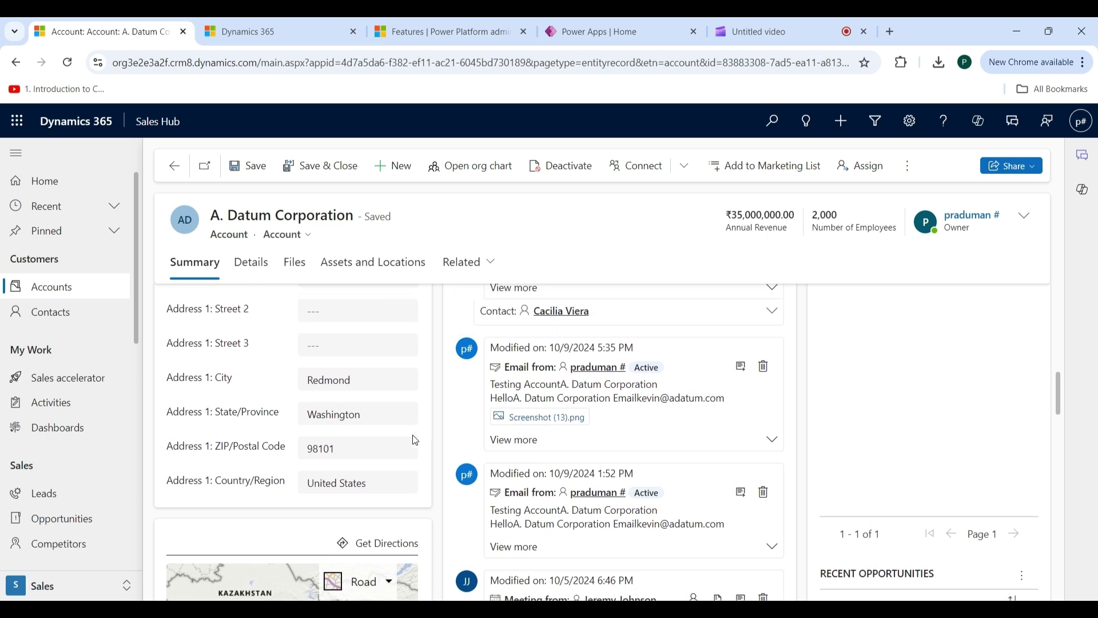
{"action": "scroll", "coordinate": [413, 434], "scroll_direction": "up", "scroll_amount": 1}
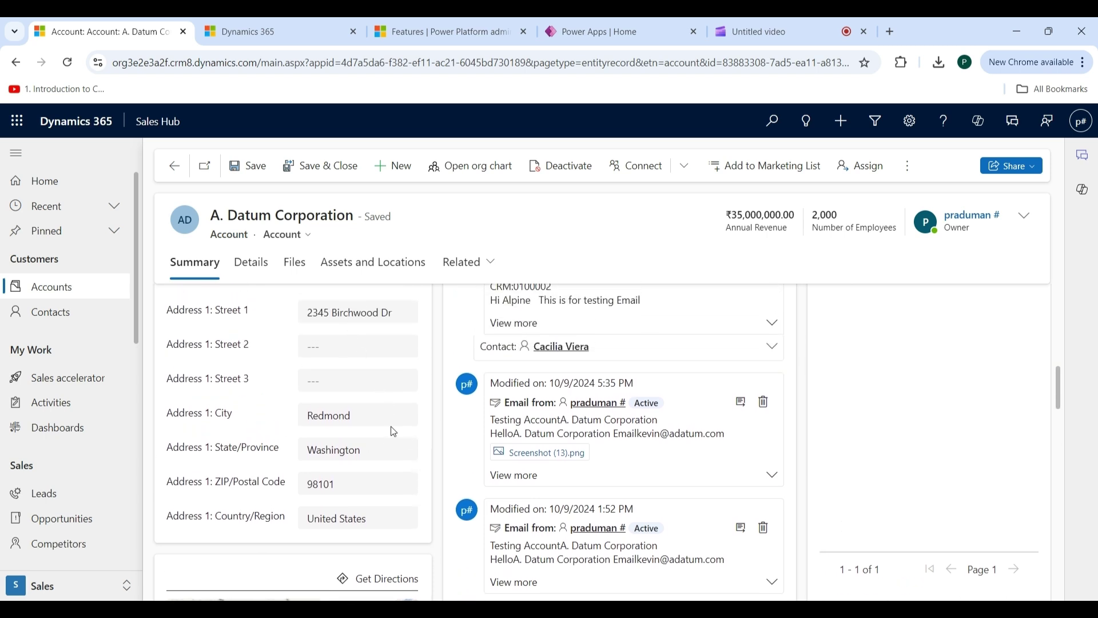
{"action": "scroll", "coordinate": [391, 427], "scroll_direction": "down", "scroll_amount": 1}
{"action": "scroll", "coordinate": [391, 426], "scroll_direction": "down", "scroll_amount": 2}
{"action": "scroll", "coordinate": [391, 429], "scroll_direction": "down", "scroll_amount": 1}
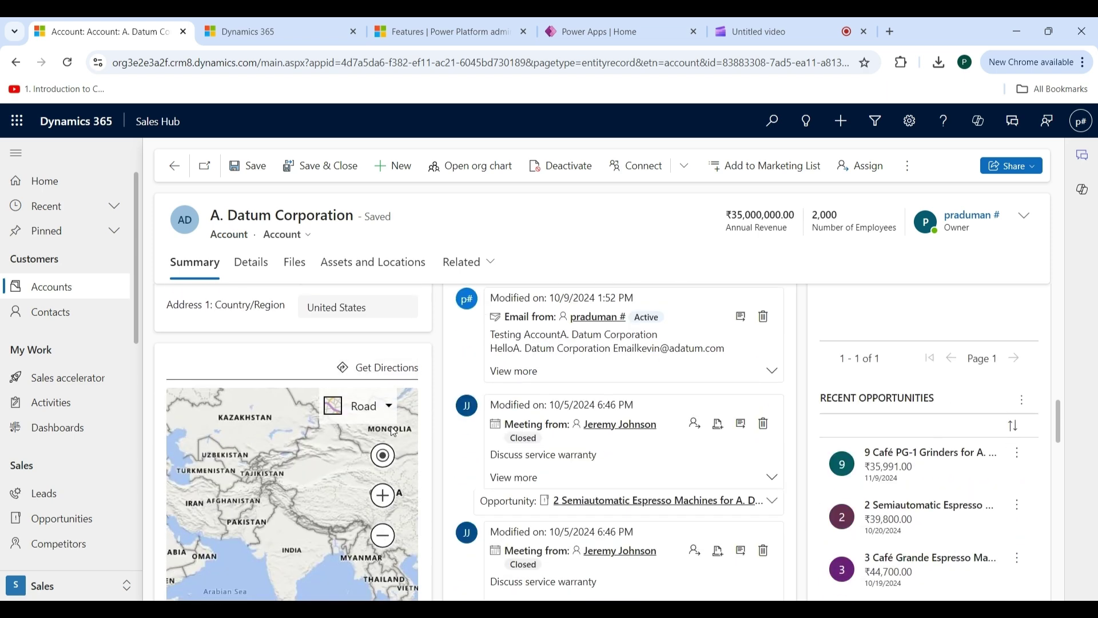